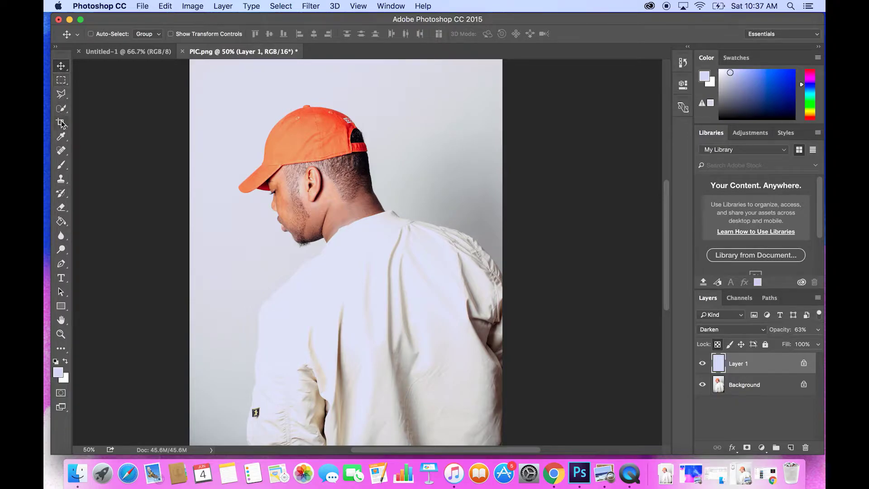
- Outline a narrow strip beside the lower sleeve edge on the Background layer with the Polygonal Lasso tool
left_click_drag(60, 94, 91, 94)
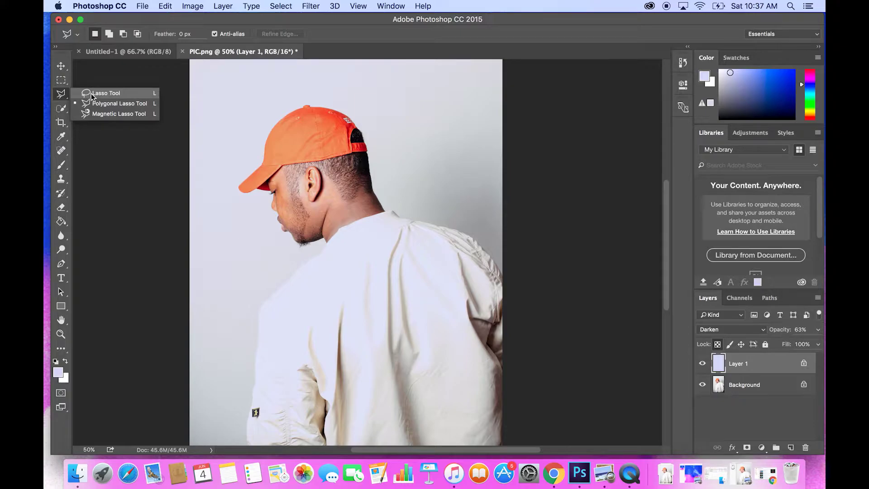
left_click(127, 105)
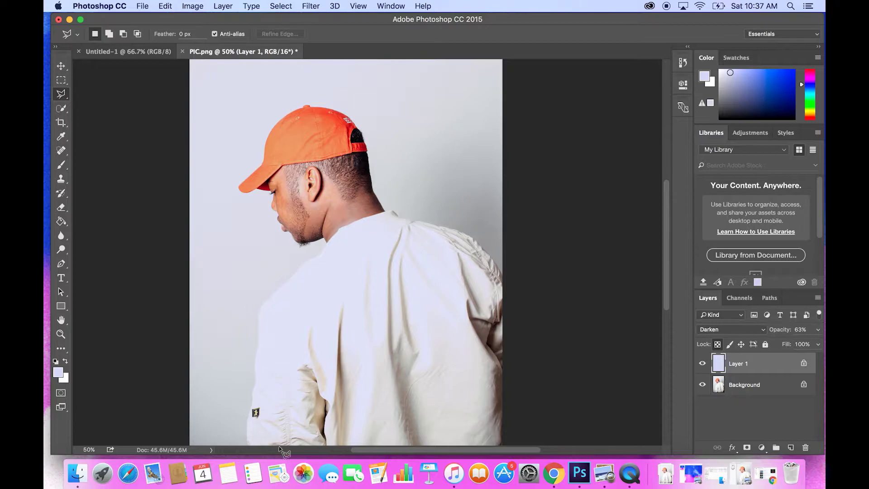
key("super+plus")
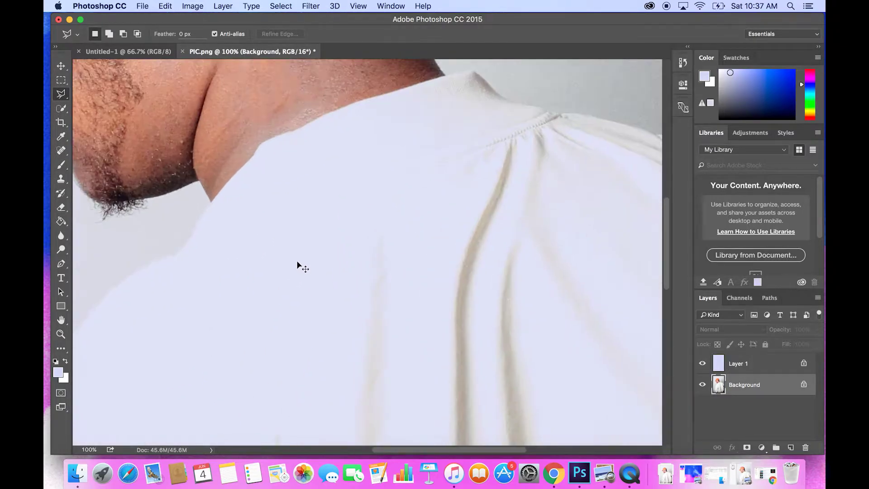
scroll(281, 244, "down", 7)
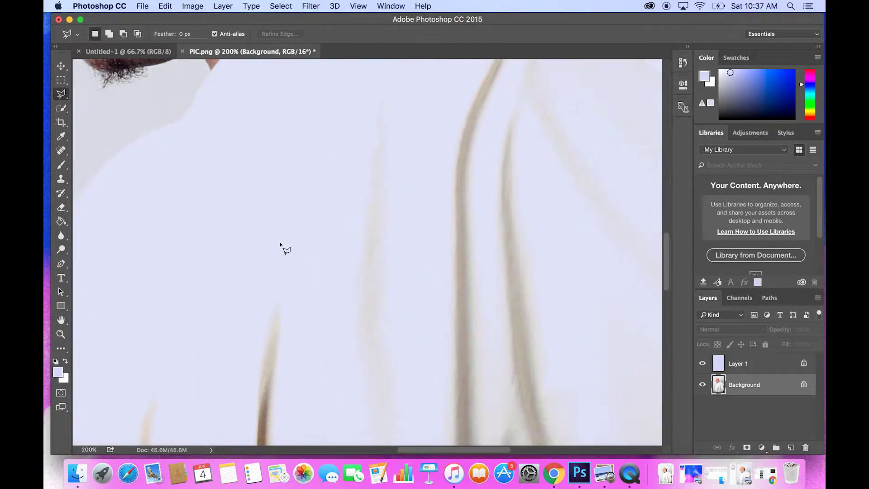
scroll(442, 451, "left", 10)
scroll(442, 450, "down", 5)
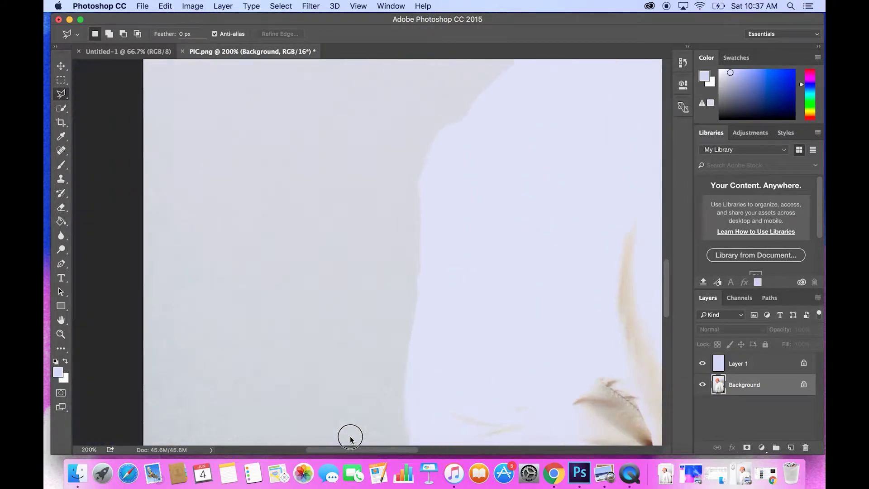
scroll(395, 342, "down", 15)
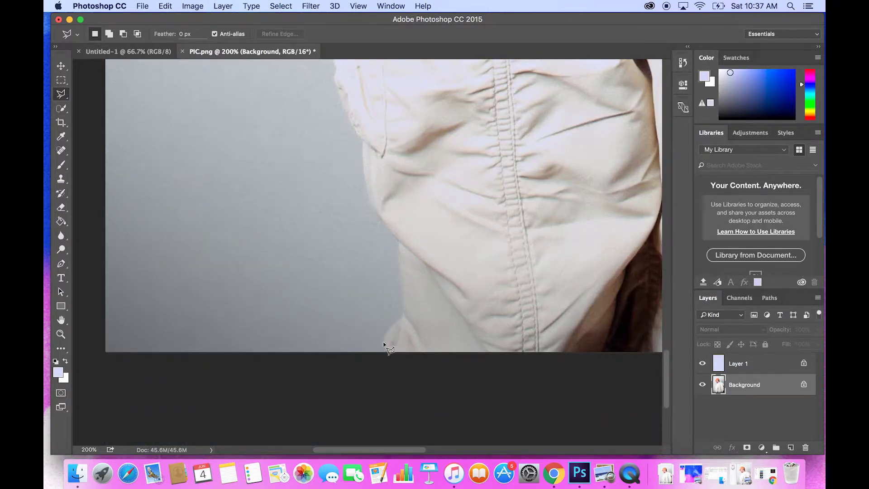
left_click(388, 347)
left_click(402, 297)
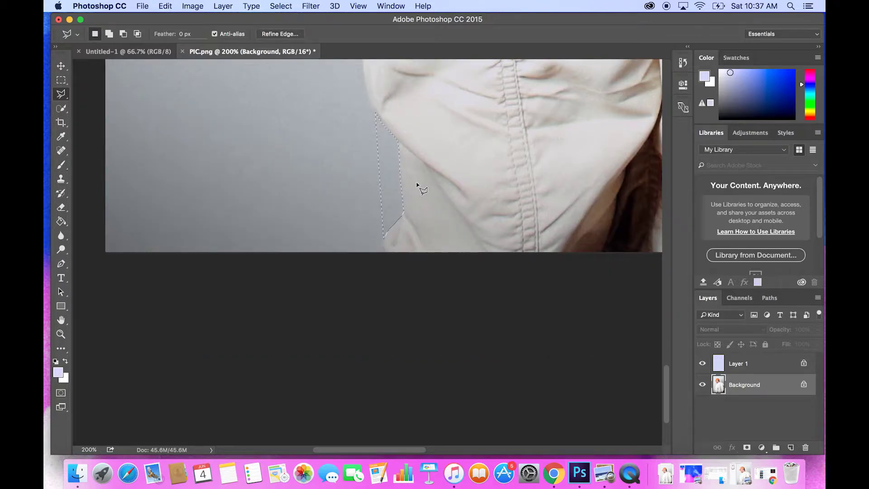
scroll(409, 180, "up", 1)
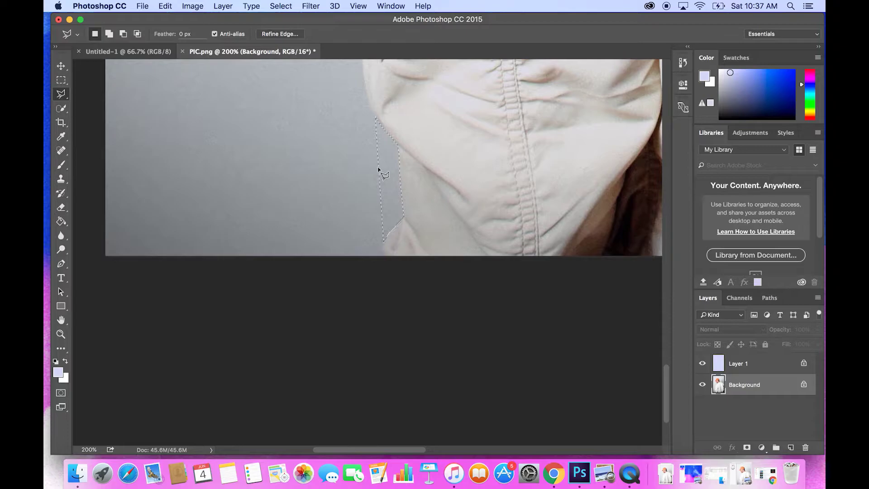
- Add to the selection by tracing up the outer edge of the jacket sleeve past the badge, removing stray anchor points
key("shift")
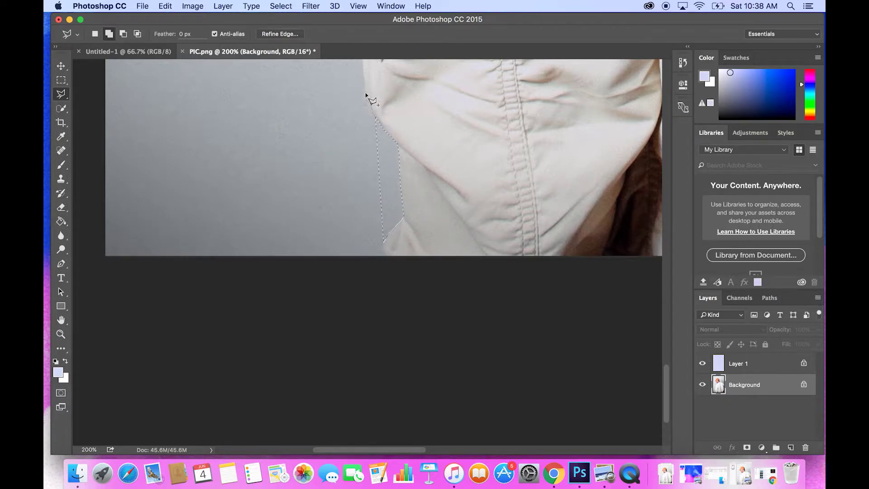
left_click(363, 75)
mouse_move(363, 21)
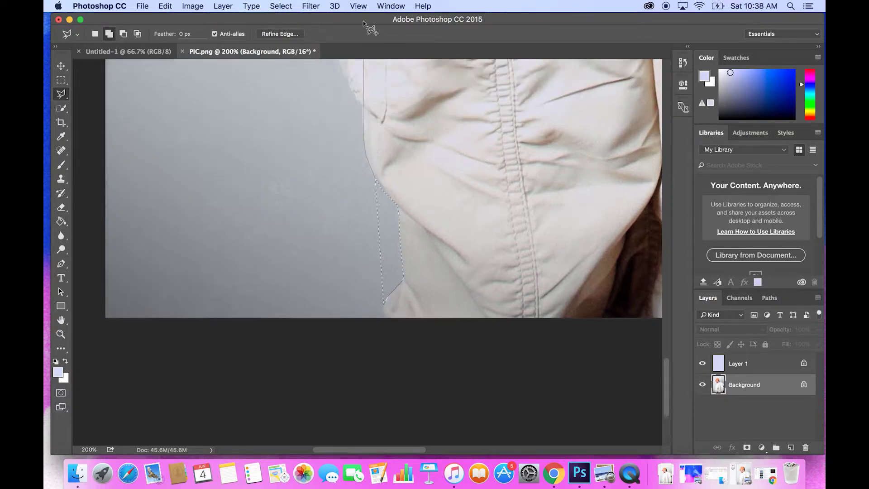
left_click(363, 179)
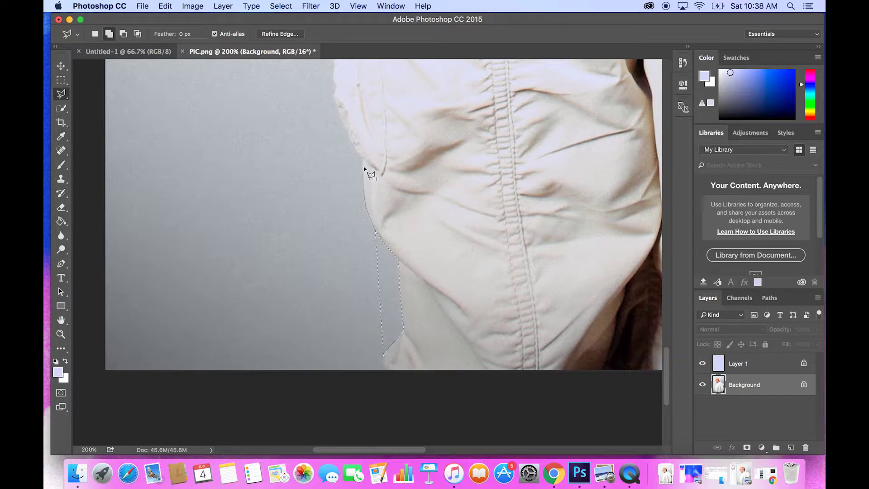
left_click(353, 147)
left_click(349, 138)
left_click(341, 118)
left_click(400, 79)
left_click(333, 70)
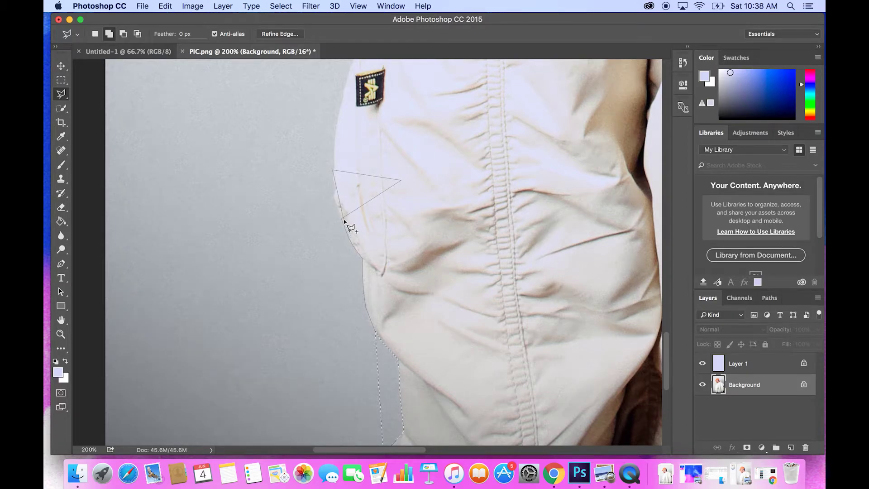
key("BackSpace")
key("BackSpace")
scroll(333, 179, "up", 10)
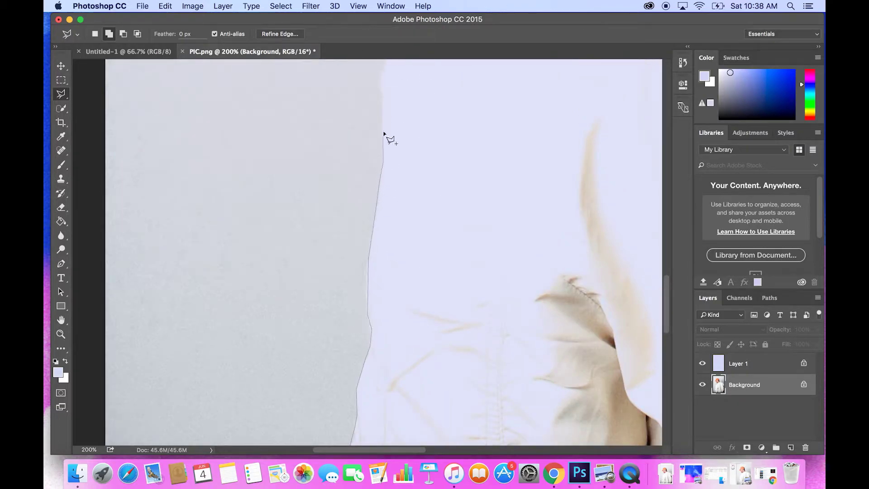
- Continue the polygonal outline up the edge of the upper arm to the start of the shoulder
left_click(383, 92)
left_click(380, 78)
scroll(383, 63, "up", 5)
left_click(282, 235)
left_click(290, 211)
left_click(301, 196)
left_click(322, 186)
left_click(332, 171)
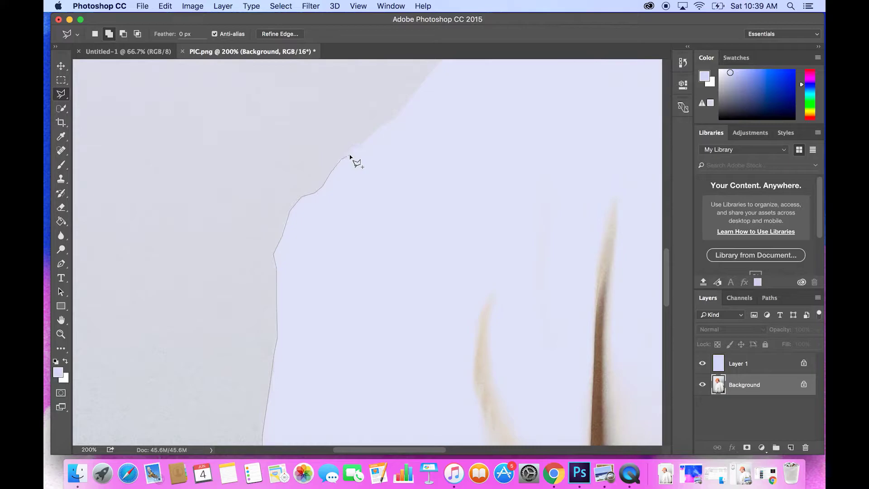
- Trace the outline along the sloping shoulder to where the jacket meets the neck
left_click(351, 153)
left_click(385, 122)
left_click(396, 117)
scroll(507, 18, "up", 5)
left_click(450, 182)
left_click(477, 163)
left_click(520, 143)
left_click(547, 97)
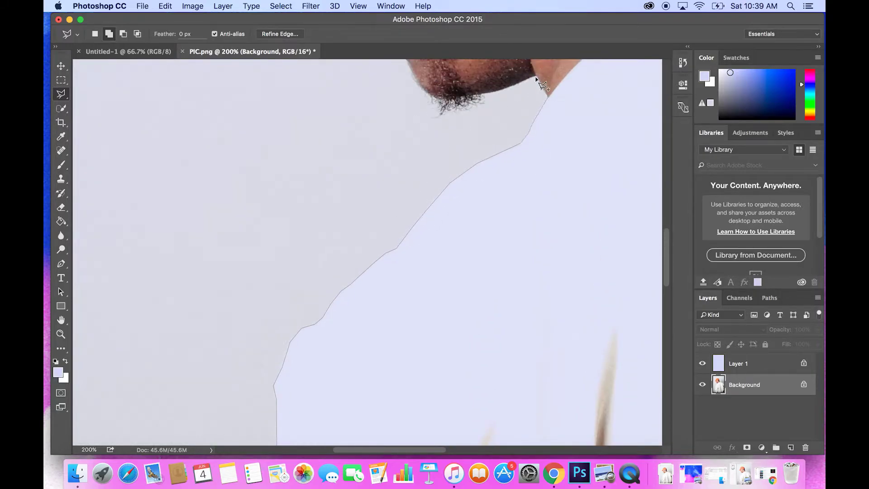
- Trace the outline under the jaw and around the beard to the front of the chin
left_click(536, 77)
left_click(506, 89)
left_click(483, 93)
left_click(486, 104)
left_click(457, 113)
left_click(437, 111)
scroll(385, 6, "up", 5)
left_click(404, 183)
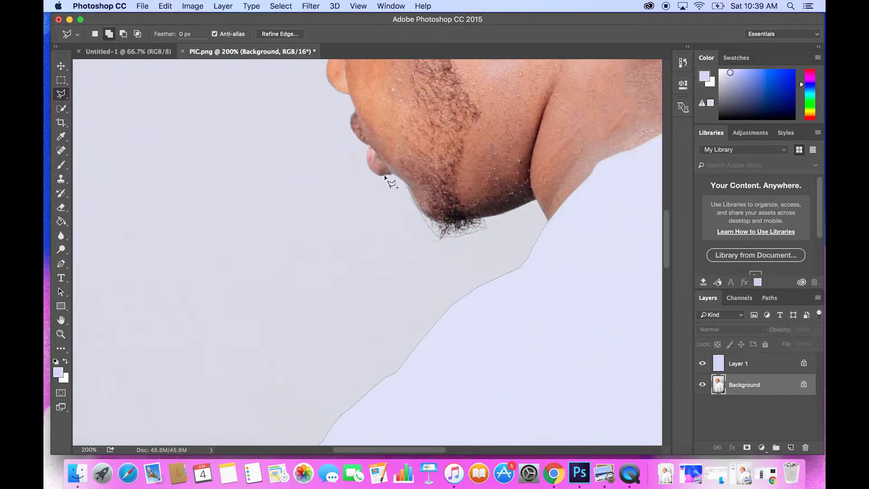
- Trace the outline around the lips and up along the nose
left_click(394, 174)
left_click(382, 176)
left_click(367, 164)
left_click(366, 154)
left_click(370, 145)
left_click(353, 130)
left_click(353, 112)
scroll(324, 81, "up", 5)
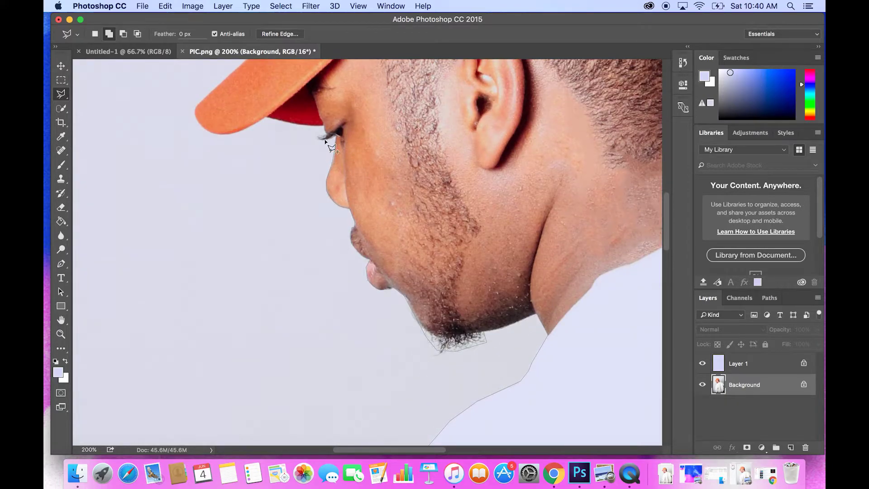
- Trace the outline around the eyelashes and along the underside of the orange cap's brim to its tip
left_click(319, 137)
left_click(326, 133)
left_click(323, 126)
left_click(296, 124)
left_click(269, 118)
left_click(248, 129)
left_click(223, 134)
left_click(205, 129)
scroll(195, 111, "up", 4)
scroll(308, 222, "up", 9)
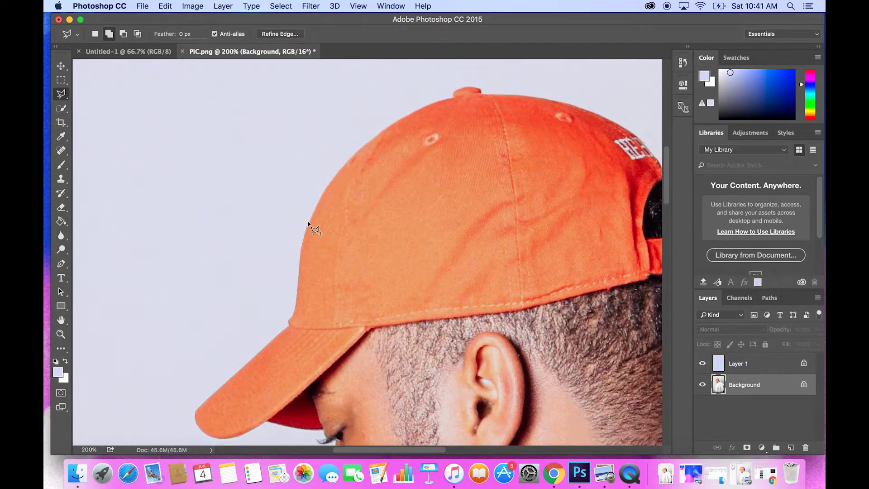
- Trace the outline up the front of the cap's crown to the button on top
left_click(308, 222)
left_click(322, 194)
left_click(356, 152)
left_click(381, 131)
left_click(403, 118)
left_click(452, 97)
left_click(453, 93)
left_click(468, 86)
- Continue the outline over the back of the cap, past the strap and down the hair at the back of the head
scroll(484, 99, "right", 8)
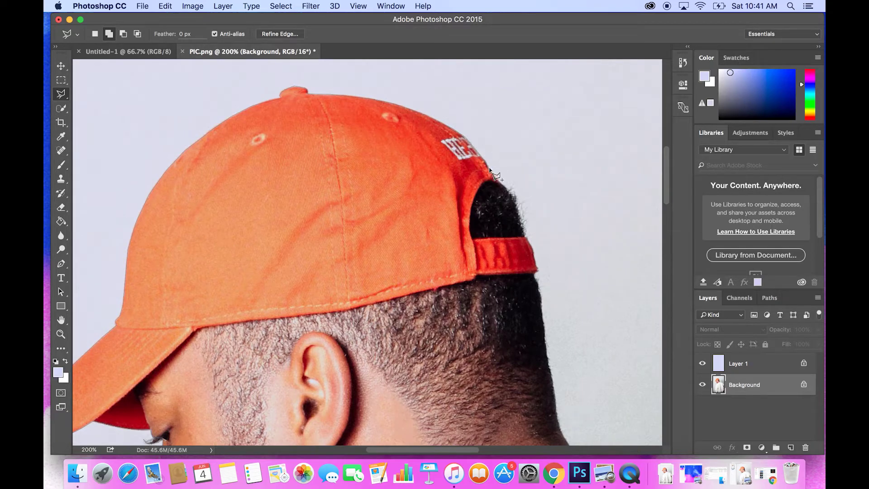
scroll(490, 169, "up", 3)
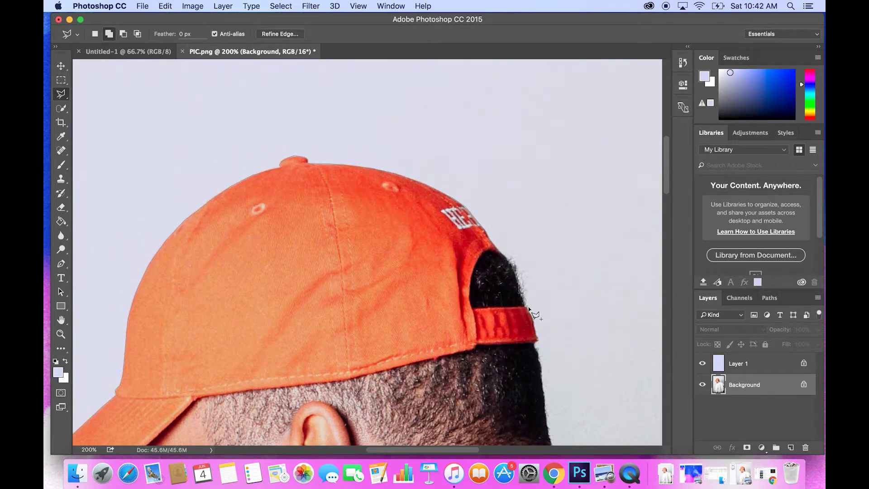
scroll(555, 317, "down", 4)
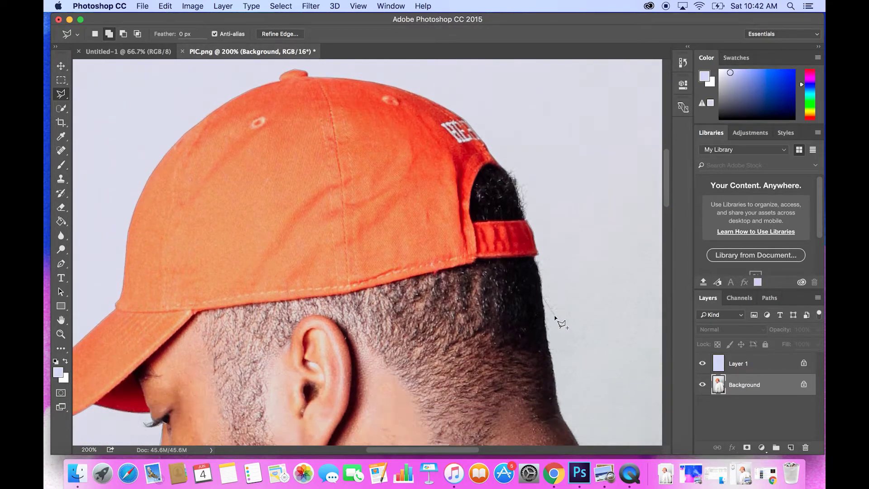
scroll(557, 357, "right", 17)
scroll(557, 357, "down", 7)
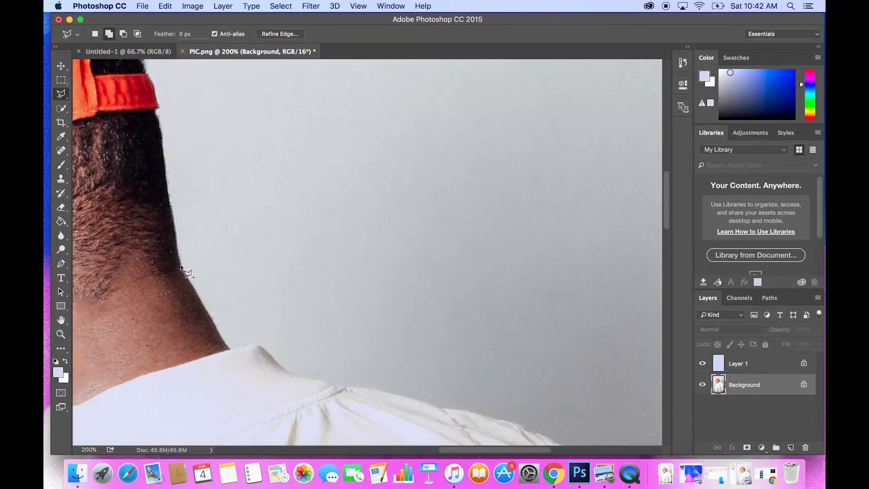
- Trace the nape, collar, back and lower photo edge, and close the selection at the lower sleeve
left_click(181, 265)
left_click(208, 309)
left_click(220, 336)
left_click(230, 349)
left_click(258, 344)
left_click(271, 357)
left_click(292, 374)
mouse_move(328, 383)
left_mouse_down()
mouse_move(520, 426)
mouse_move(752, 449)
mouse_move(469, 330)
mouse_move(331, 286)
mouse_move(391, 327)
mouse_move(472, 427)
mouse_move(650, 353)
mouse_move(452, 443)
mouse_move(457, 398)
mouse_move(490, 337)
mouse_move(46, 329)
mouse_move(208, 318)
left_mouse_up()
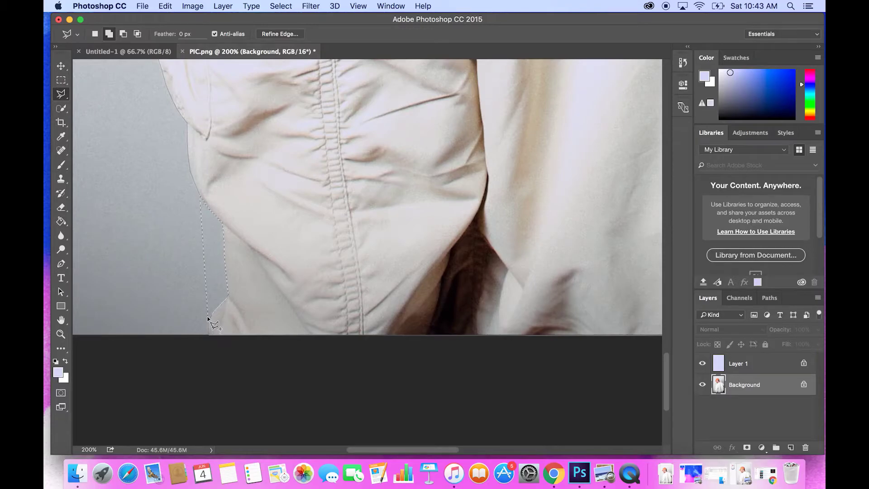
left_click(200, 198)
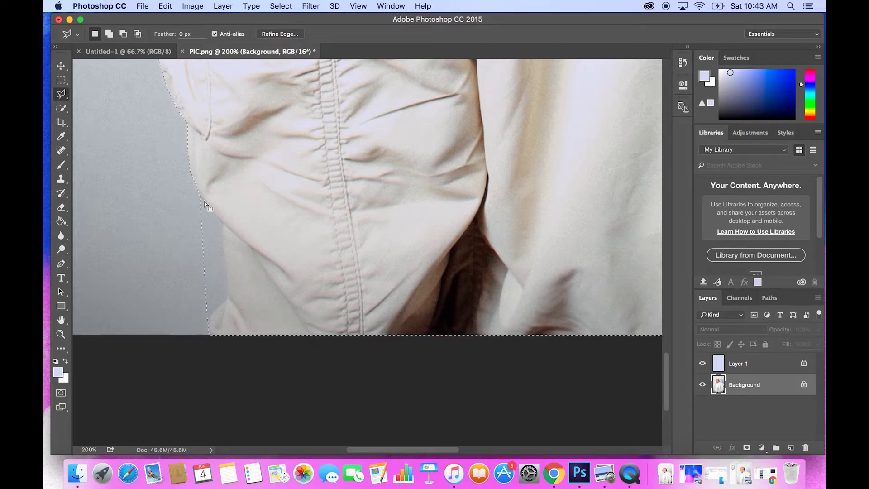
- Subtract the wedge of grey background beside the lower sleeve from the selection
key("alt")
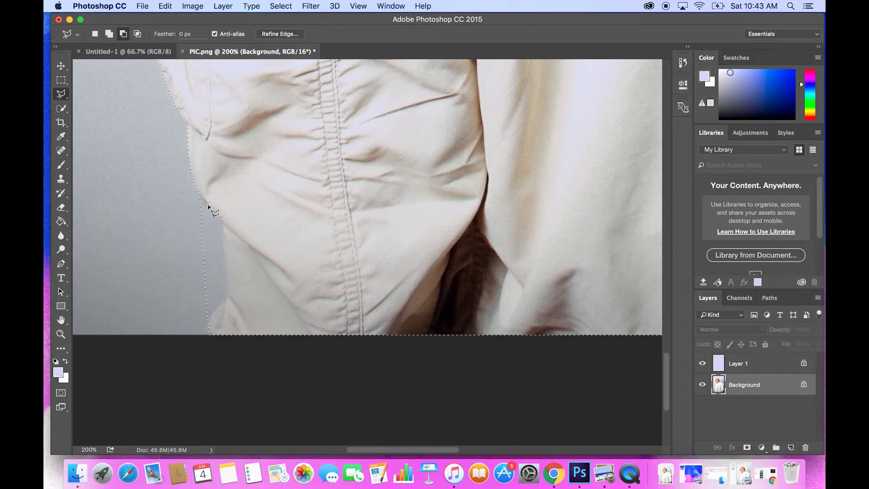
left_click(208, 207)
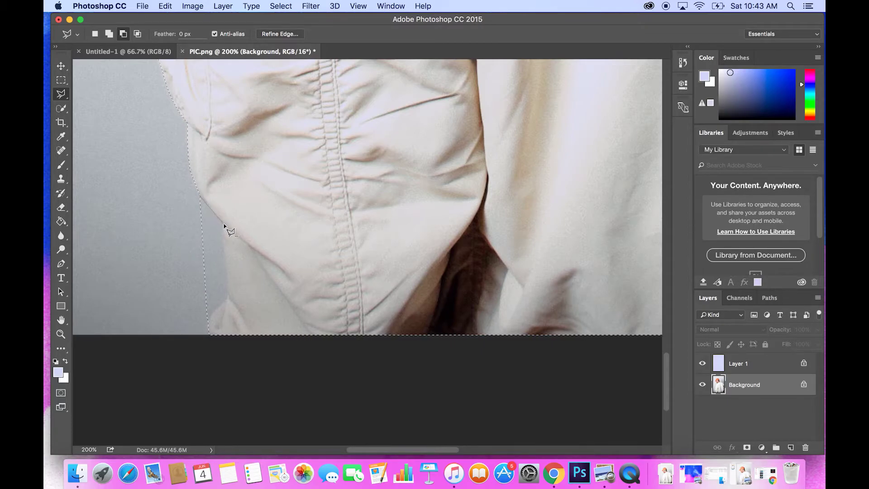
left_click(199, 197)
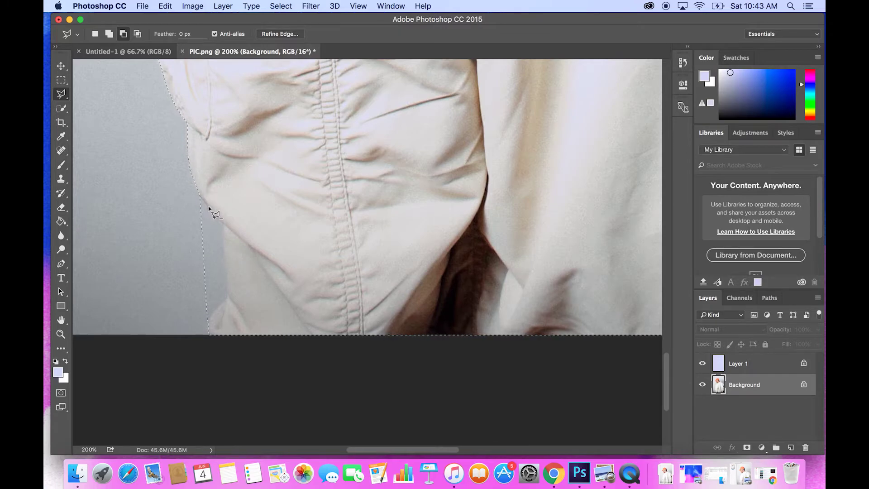
left_click(223, 225)
left_click(222, 248)
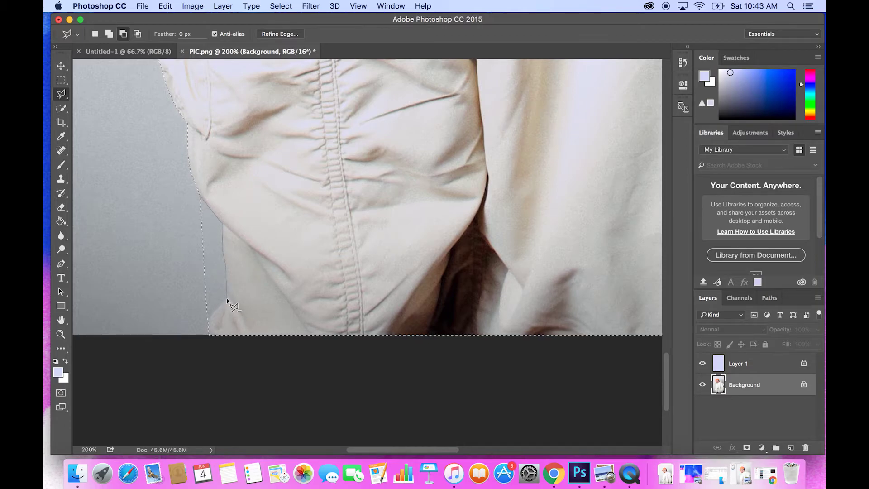
left_click(206, 323, "alt")
- Open Refine Edge for the selection around the man, keeping the preview of the photo unobstructed
key("super+d")
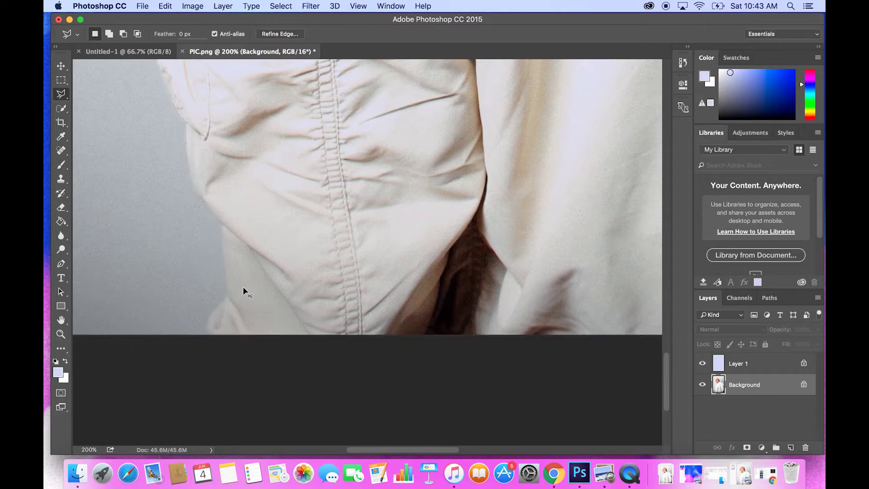
key("super+minus")
key("super+minus")
key("super+minus")
key("super+minus")
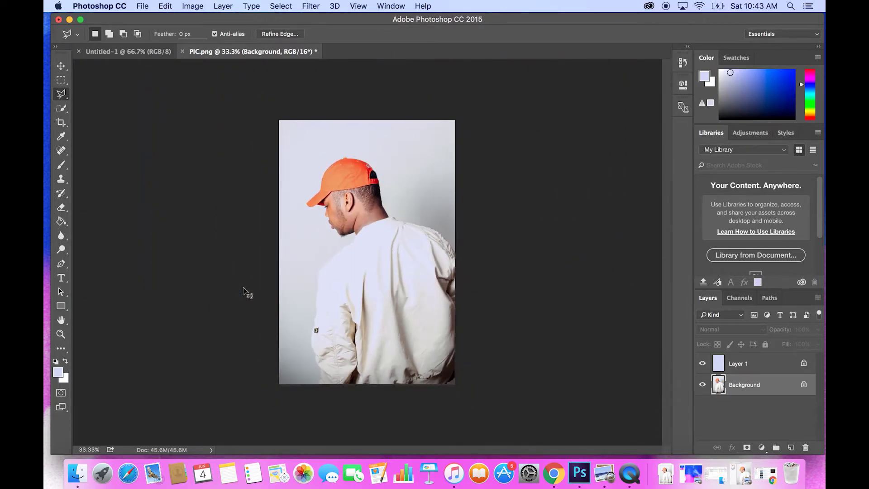
key("super+shift+d")
key("super+plus")
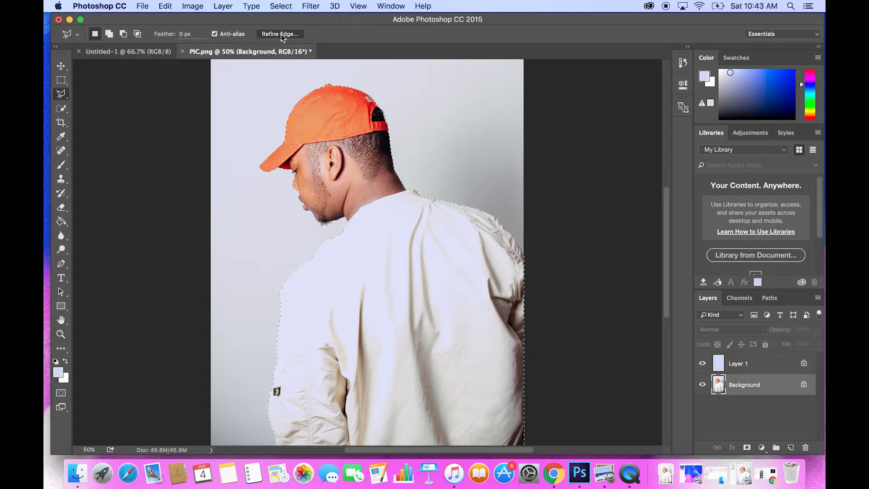
left_click(280, 34)
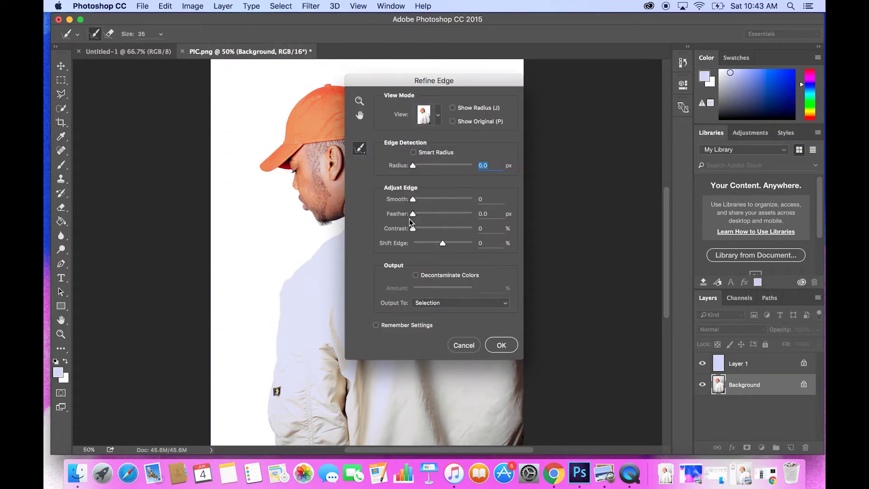
left_click_drag(386, 84, 615, 106)
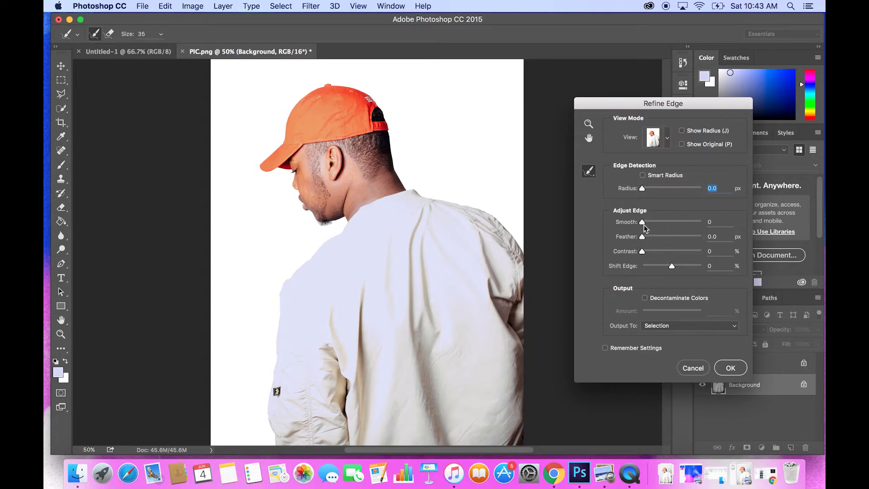
- Try Smooth values of 73 and 64 and a Shift Edge of -71%, readjust the settings, and apply the edge refinement
left_click_drag(645, 228, 687, 225)
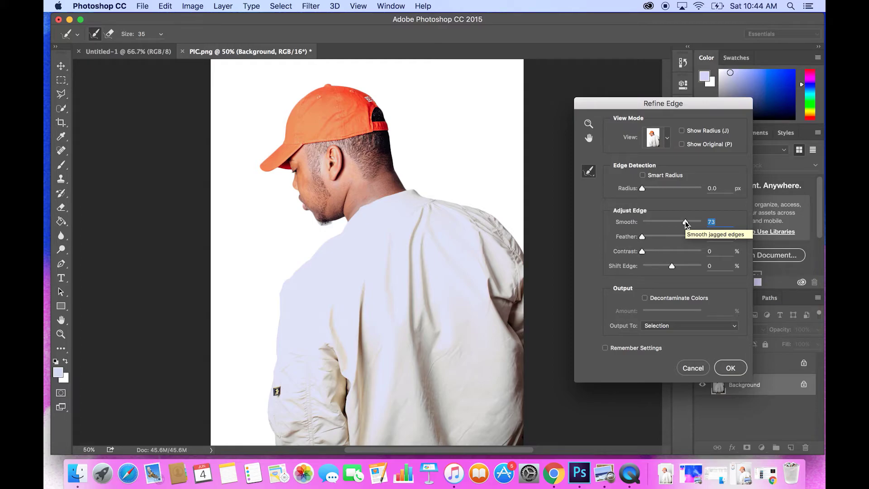
left_click_drag(685, 222, 637, 220)
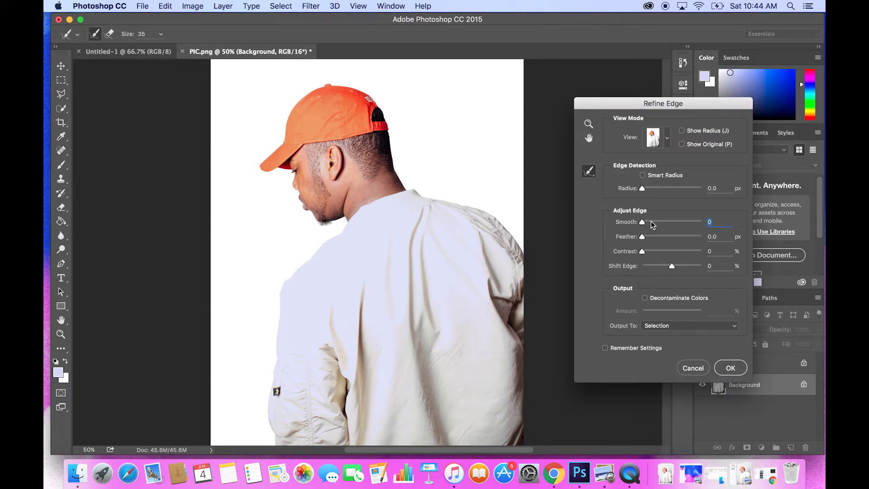
left_click_drag(667, 223, 681, 223)
left_click_drag(673, 267, 650, 268)
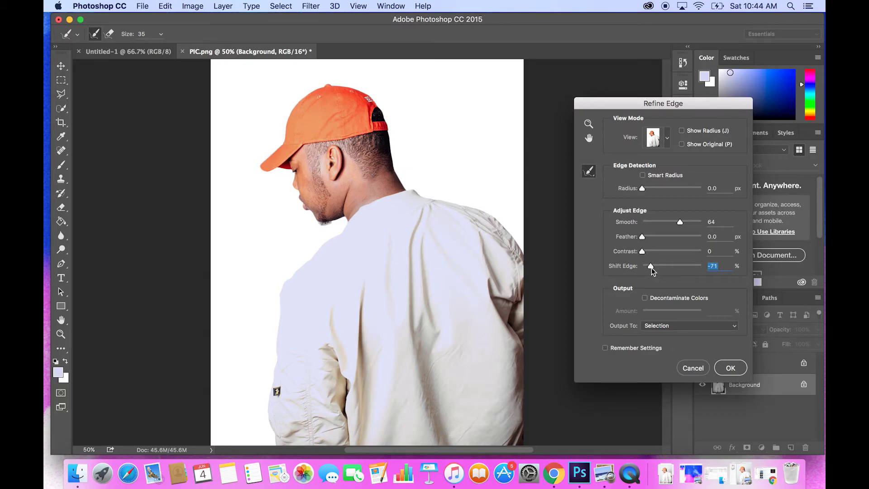
left_click_drag(651, 267, 652, 251)
mouse_move(642, 188)
left_mouse_down()
mouse_move(675, 188)
mouse_move(643, 189)
left_mouse_up()
left_click_drag(674, 224, 653, 225)
left_click(730, 368)
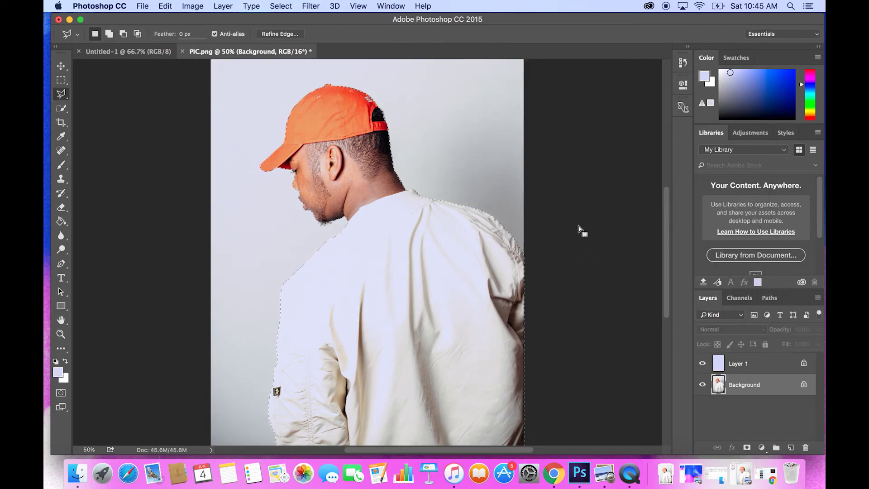
- Hide the panels, cut the selected man out of PIC.png, and paste him onto the Untitled-1 canvas
key("Tab")
key("super+x")
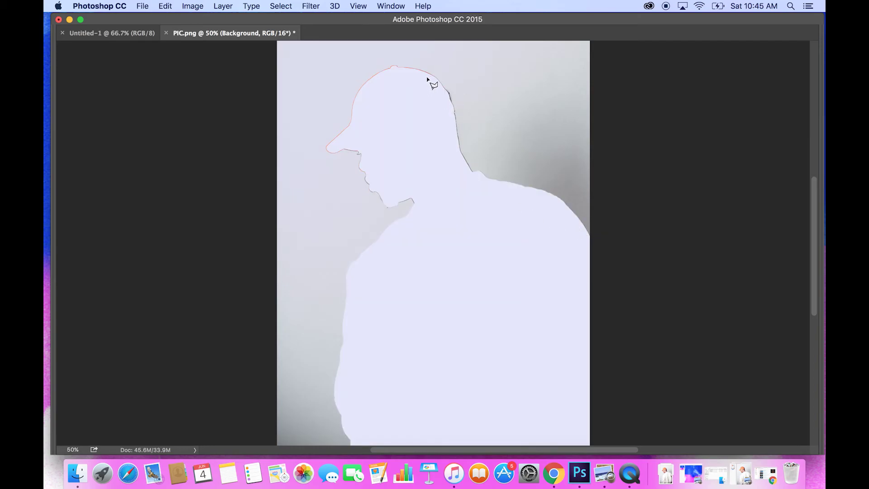
left_click(107, 33)
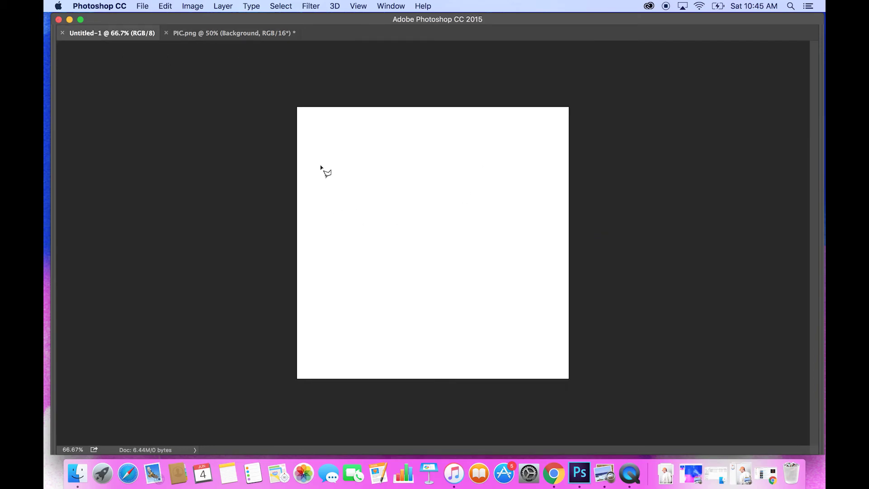
key("super+v")
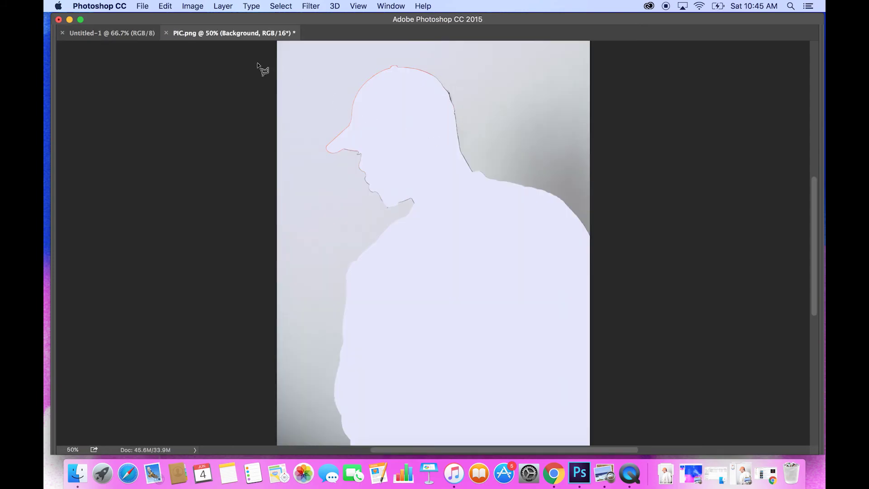
left_click(106, 32)
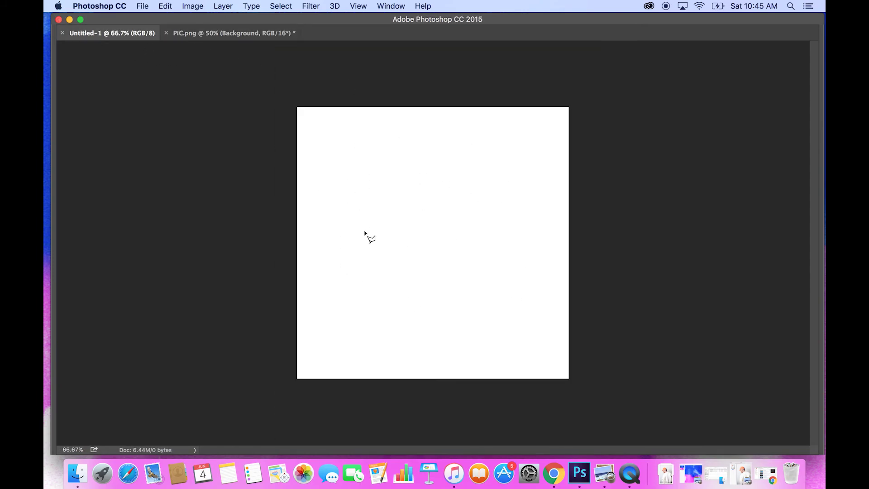
left_click_drag(364, 232, 409, 223)
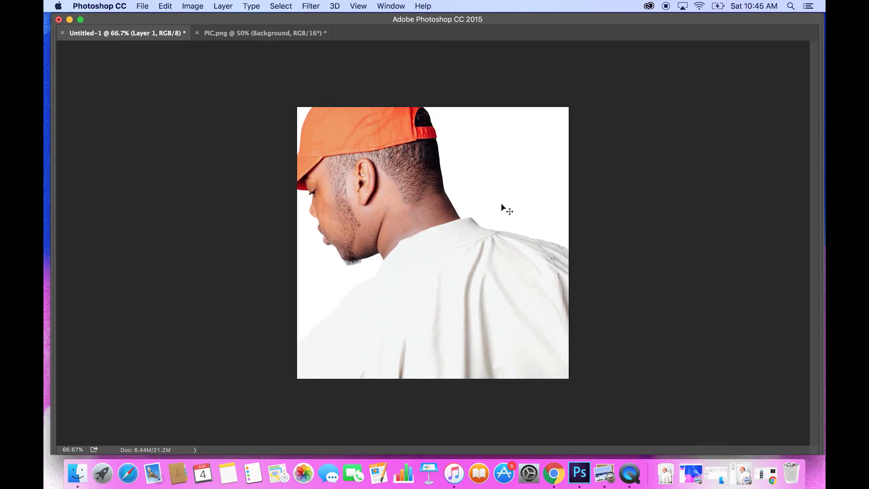